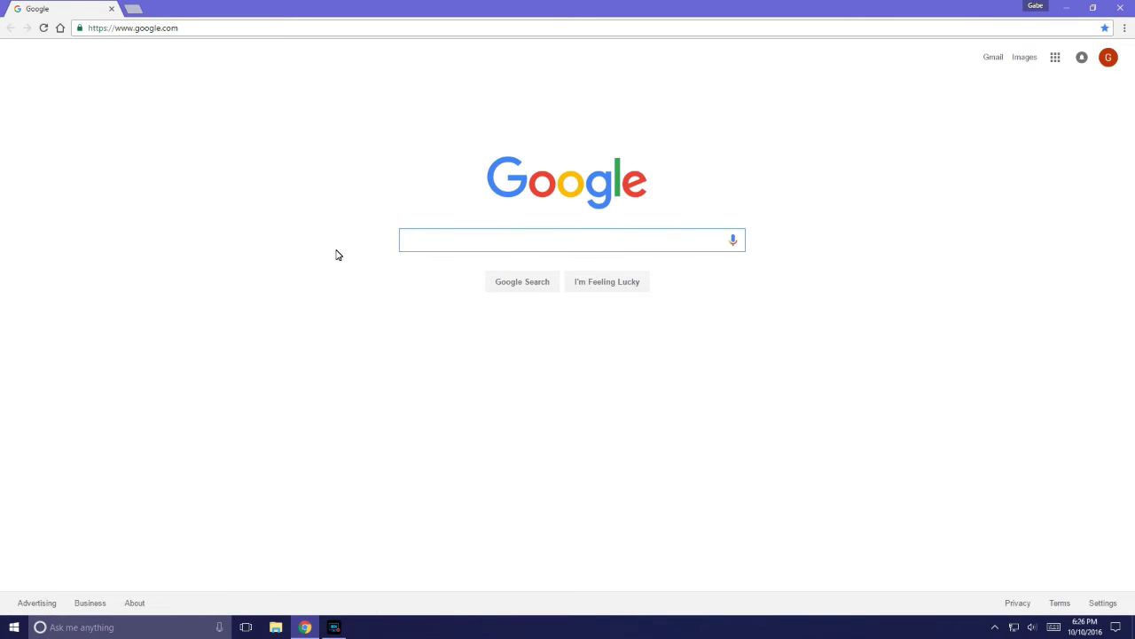
Step: Open the router login page at routerlogin.net
click(208, 31)
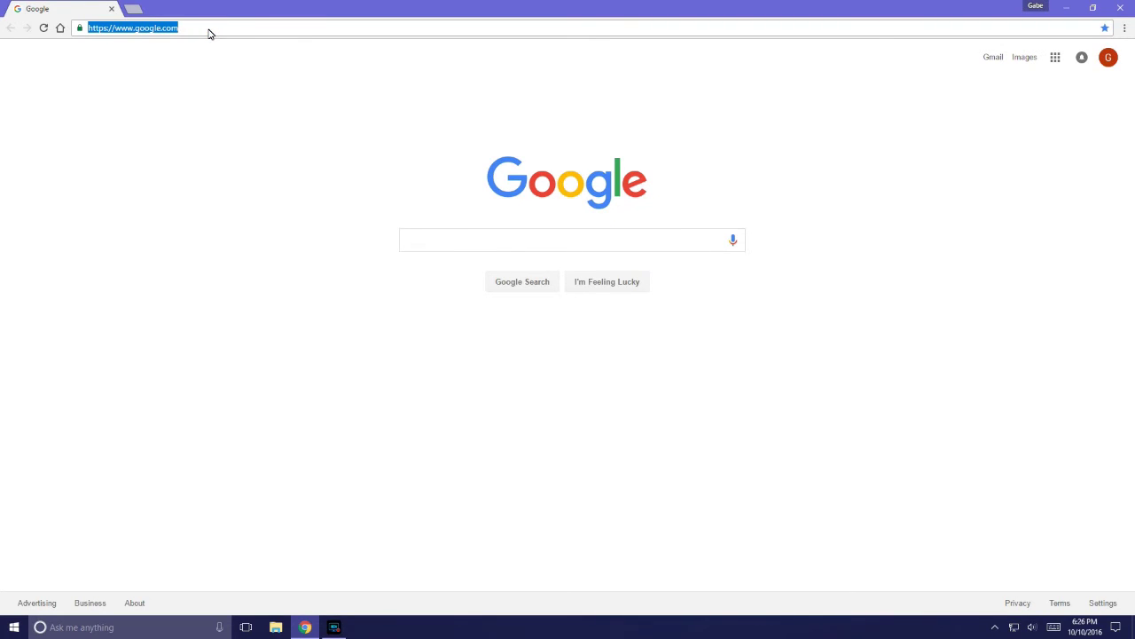
text(routerlogin.net)
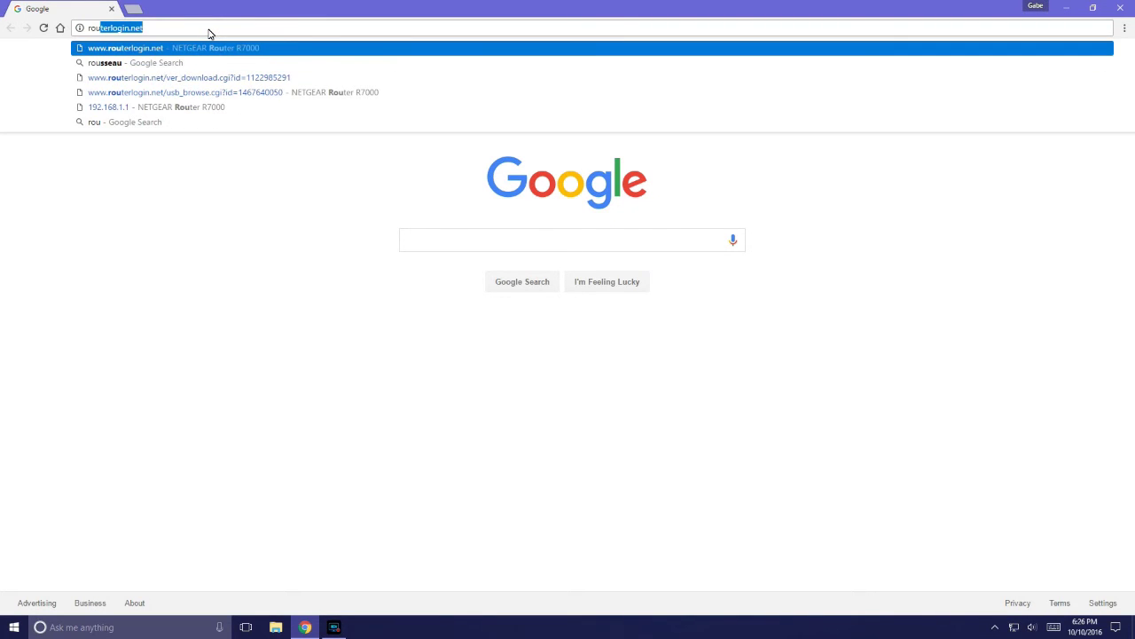
key(Return)
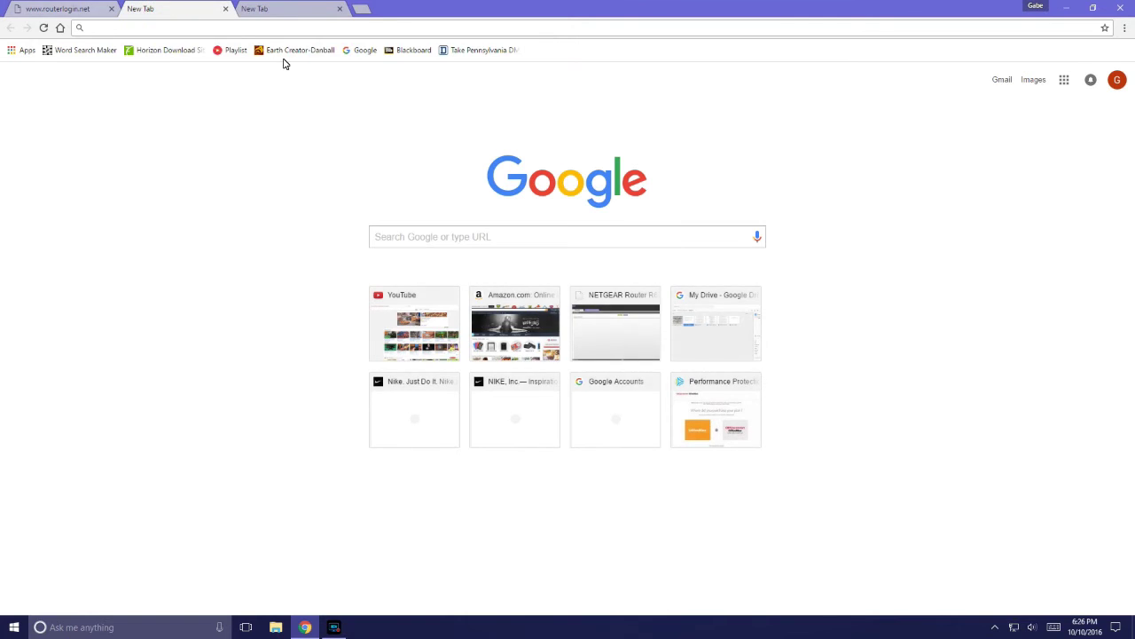
Step: Close the extra blank tab and open 192.168.1.1 in the remaining new tab
click(279, 8)
key(ctrl+w)
click(177, 28)
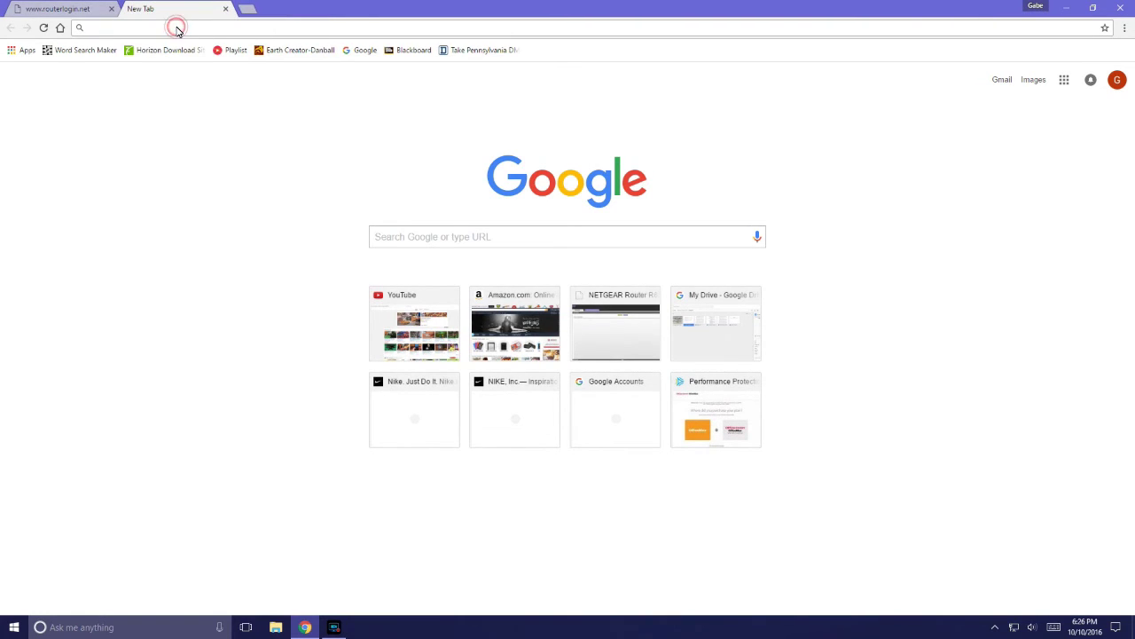
text(192.168.1.1)
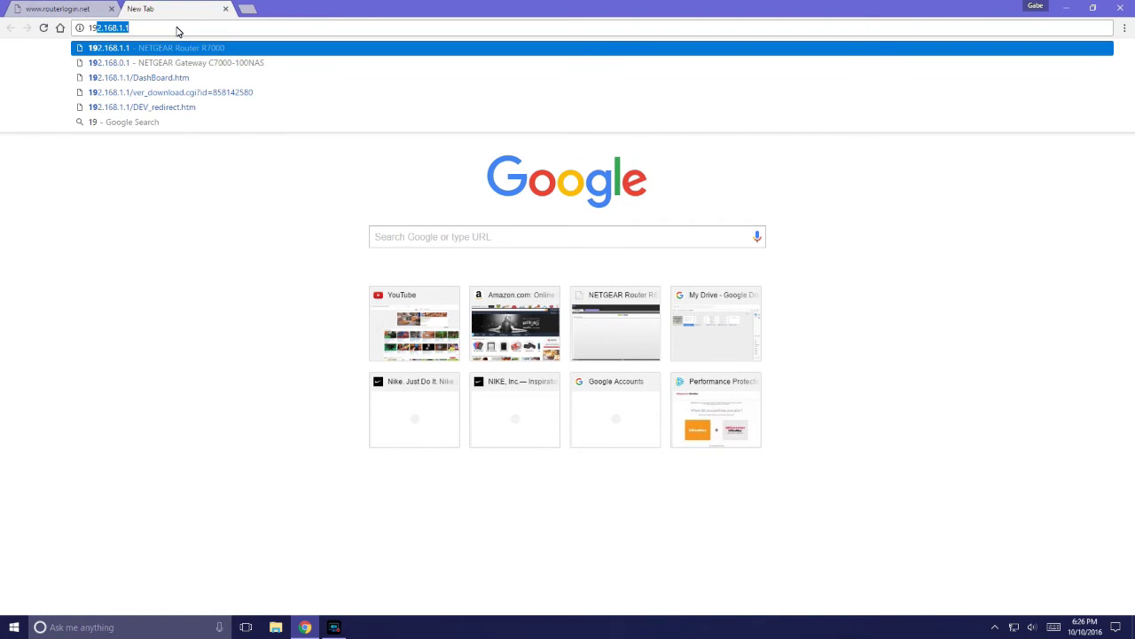
key(Return)
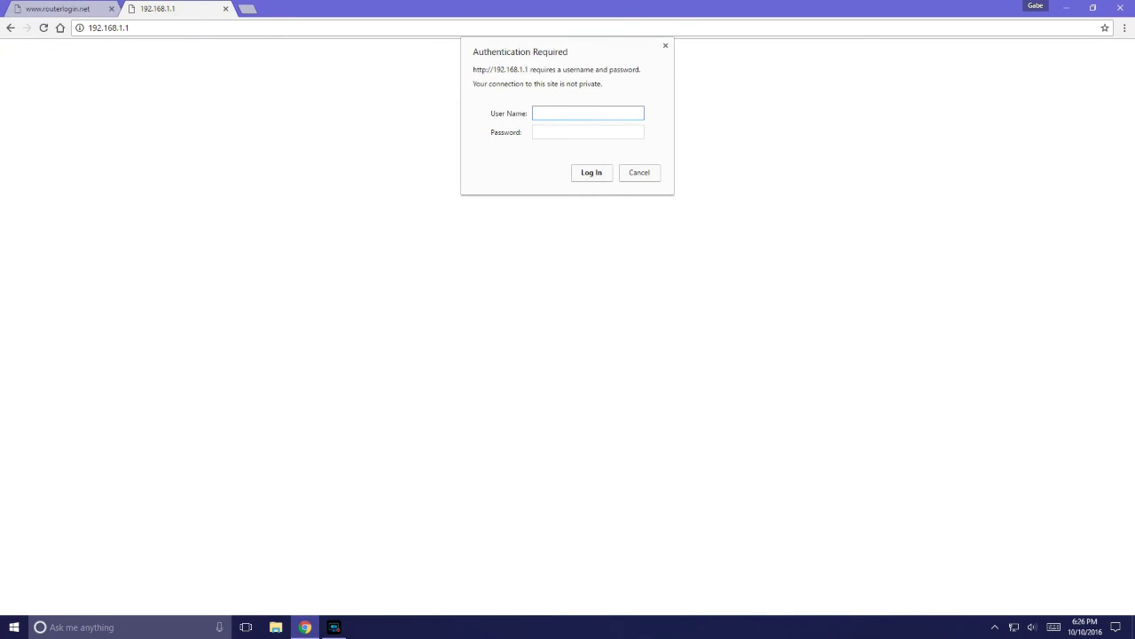
Step: Compare the login prompts of routerlogin.net and 192.168.1.1, and close the 192.168.1.1 tab
click(92, 6)
click(147, 8)
click(52, 8)
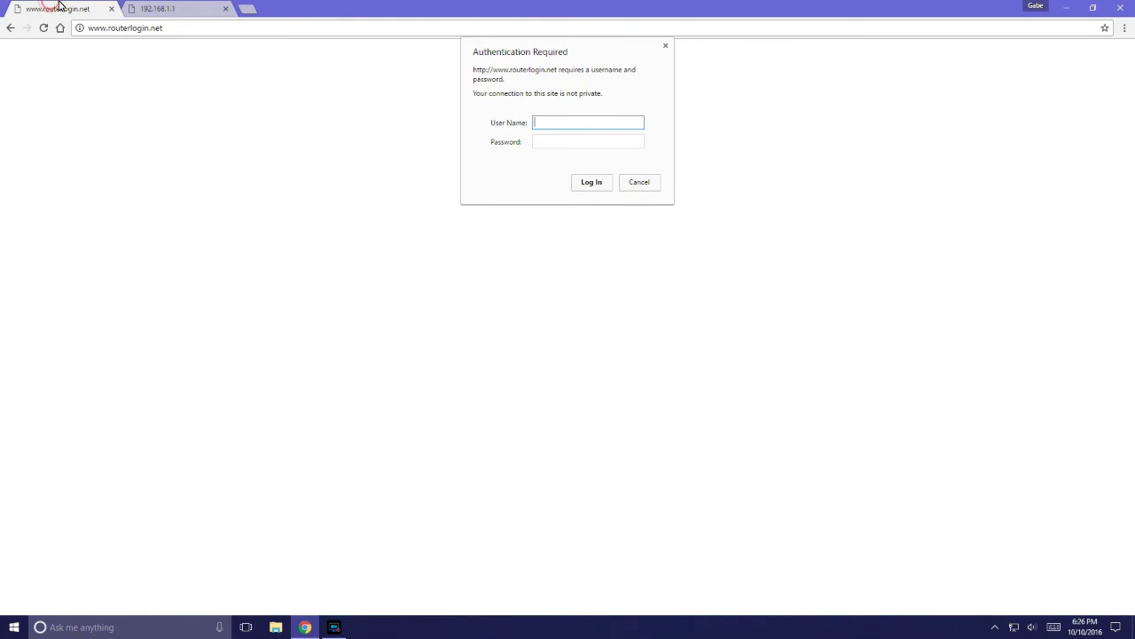
click(172, 11)
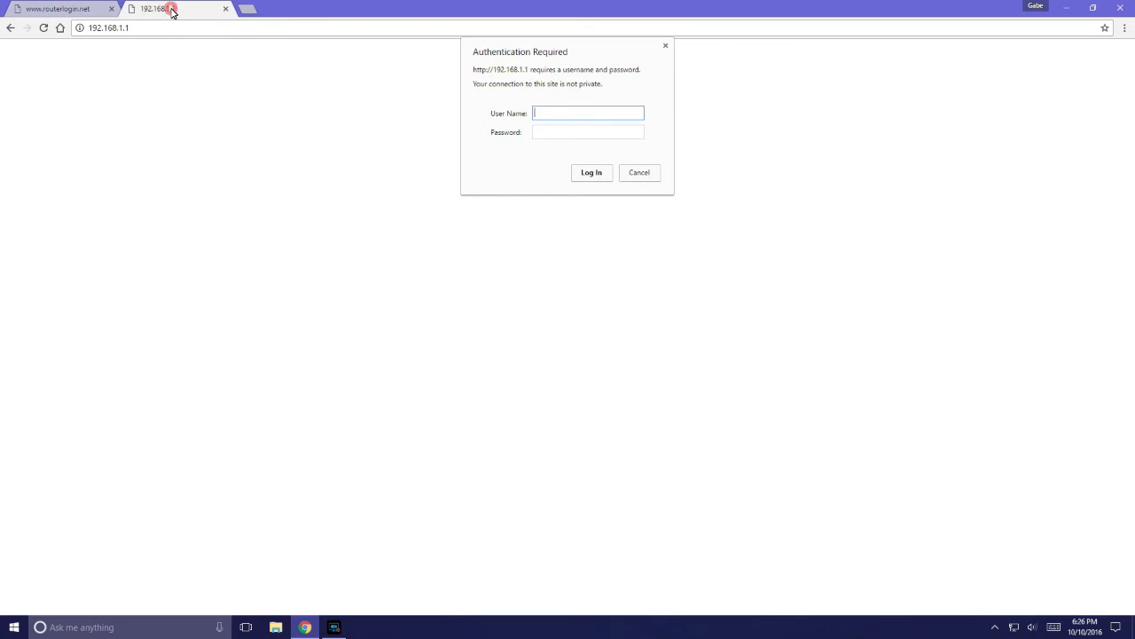
click(225, 11)
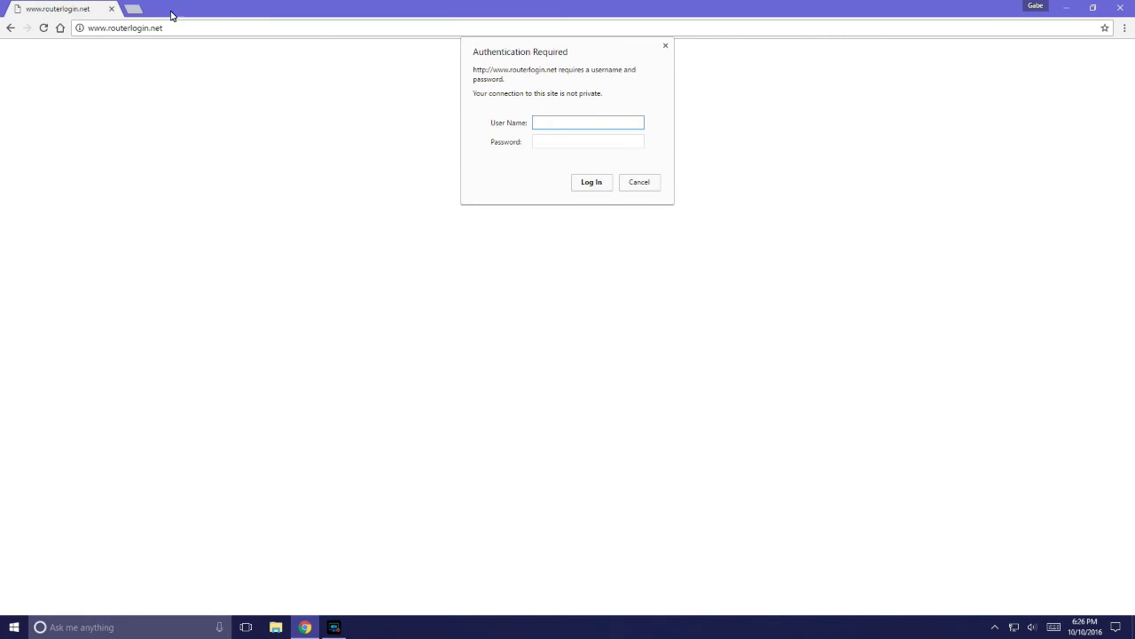
Step: Cancel the router login prompt, return that tab to the Google home page and switch to a new blank tab
click(623, 183)
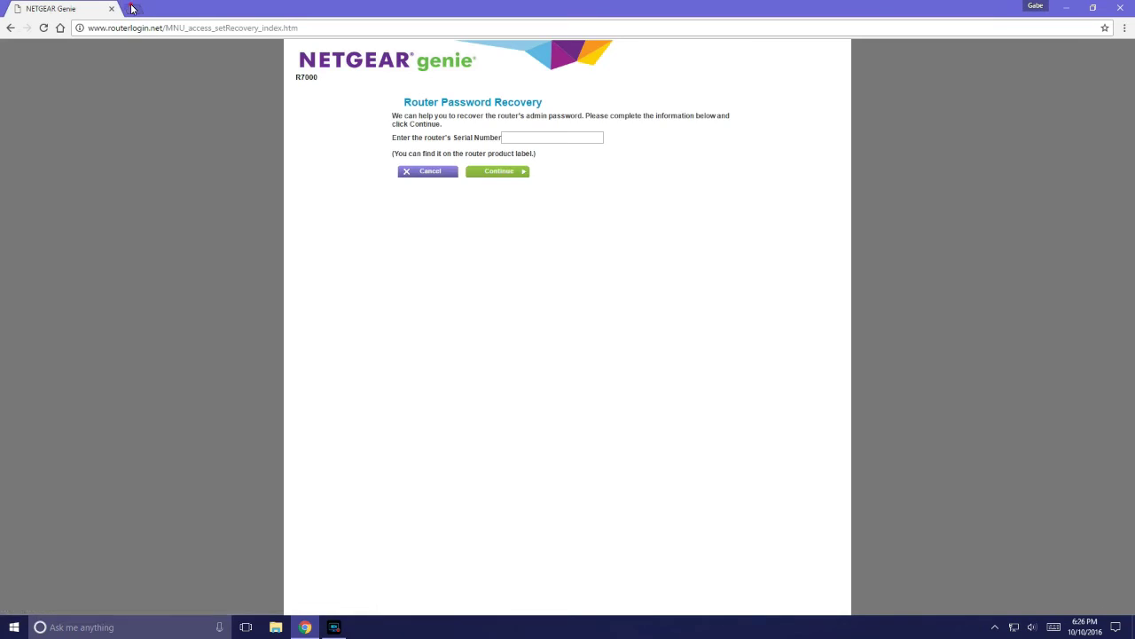
click(133, 9)
click(86, 6)
click(9, 29)
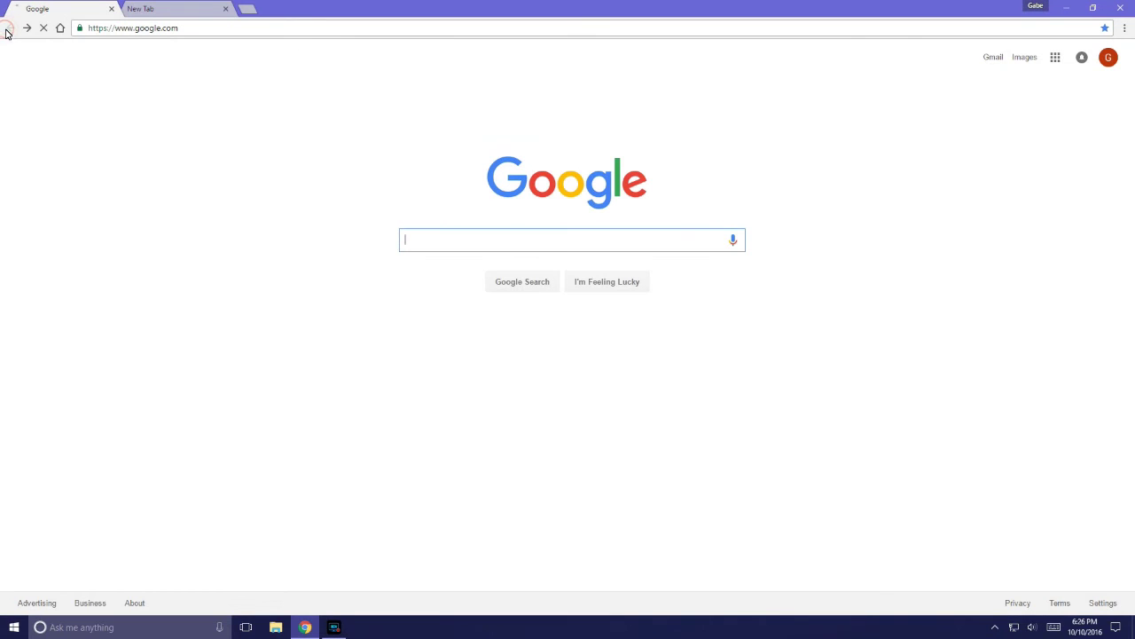
click(127, 6)
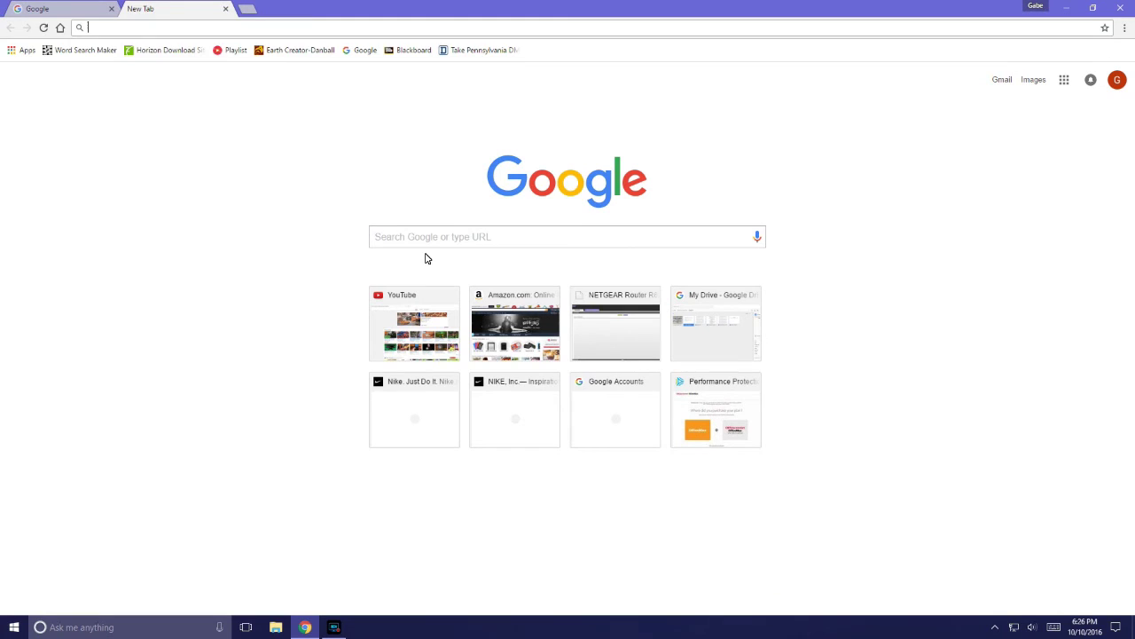
Step: Open routerlogin.net and log in to the router with the user name admin and the account password
text(routerlogin.net)
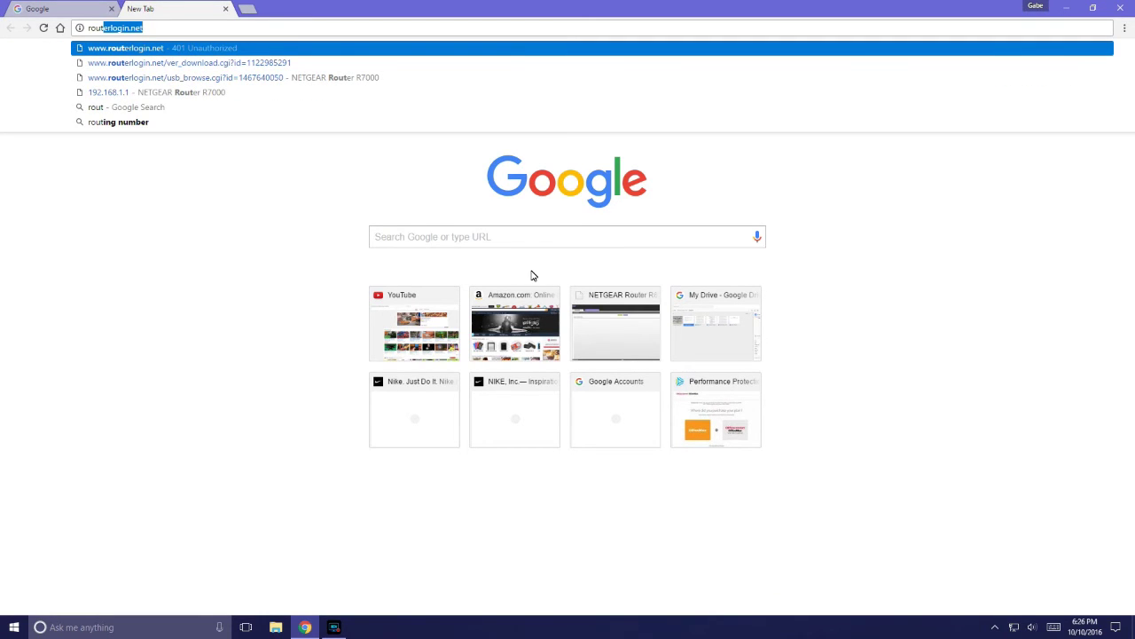
key(Return)
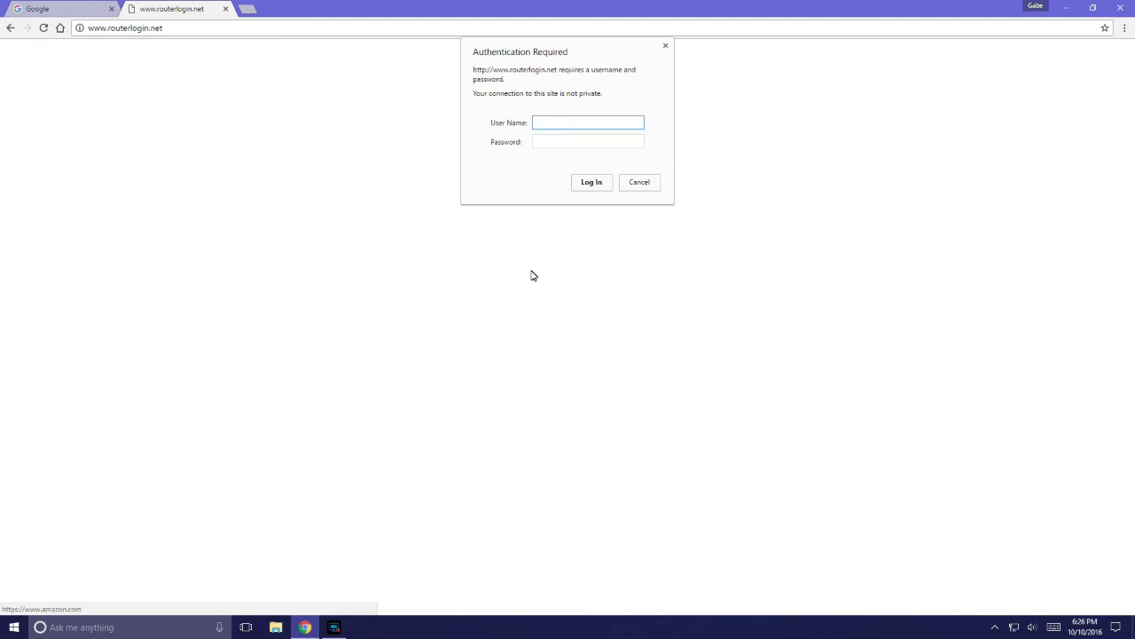
text(admin)
key(Tab)
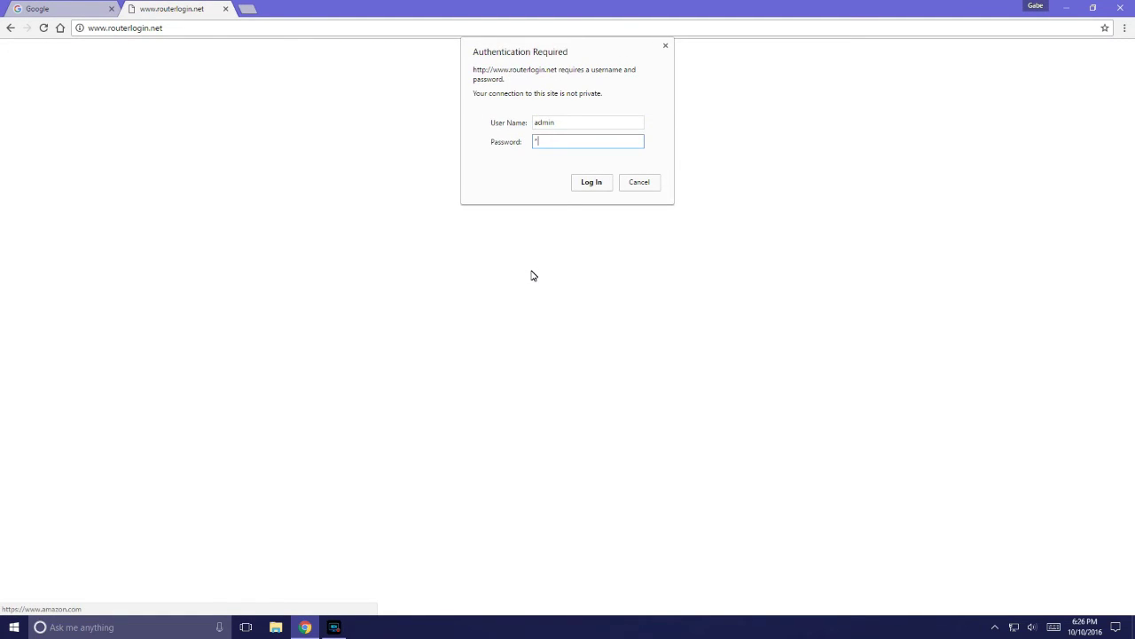
key(Return)
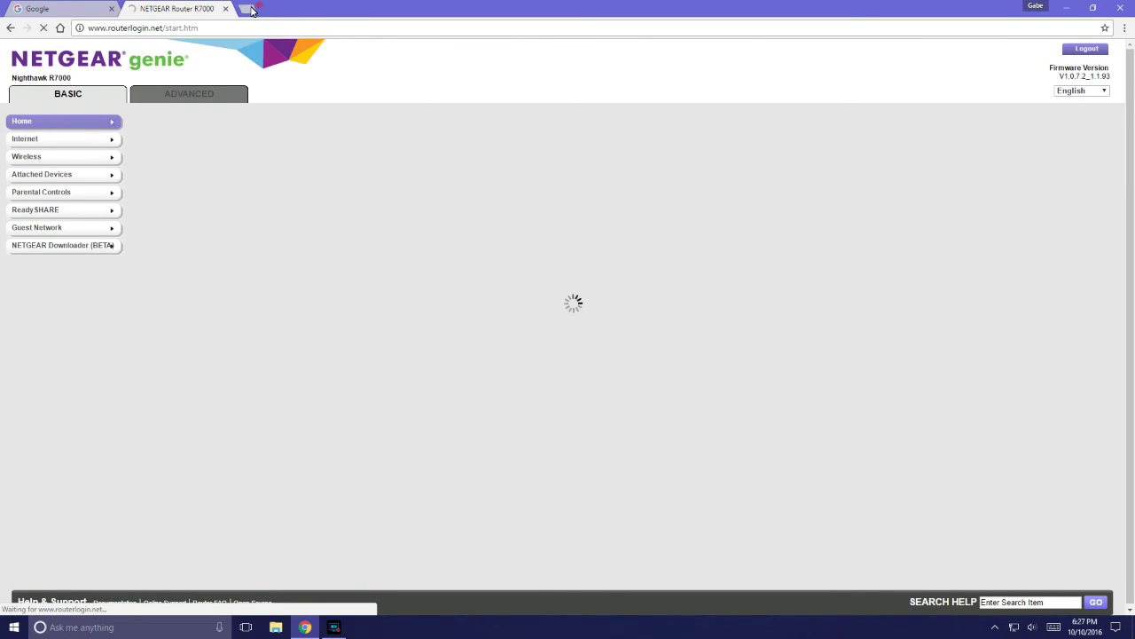
Step: Search the web for "router login information" in a new tab and open the article on default NETGEAR web interface passwords
key(ctrl+t)
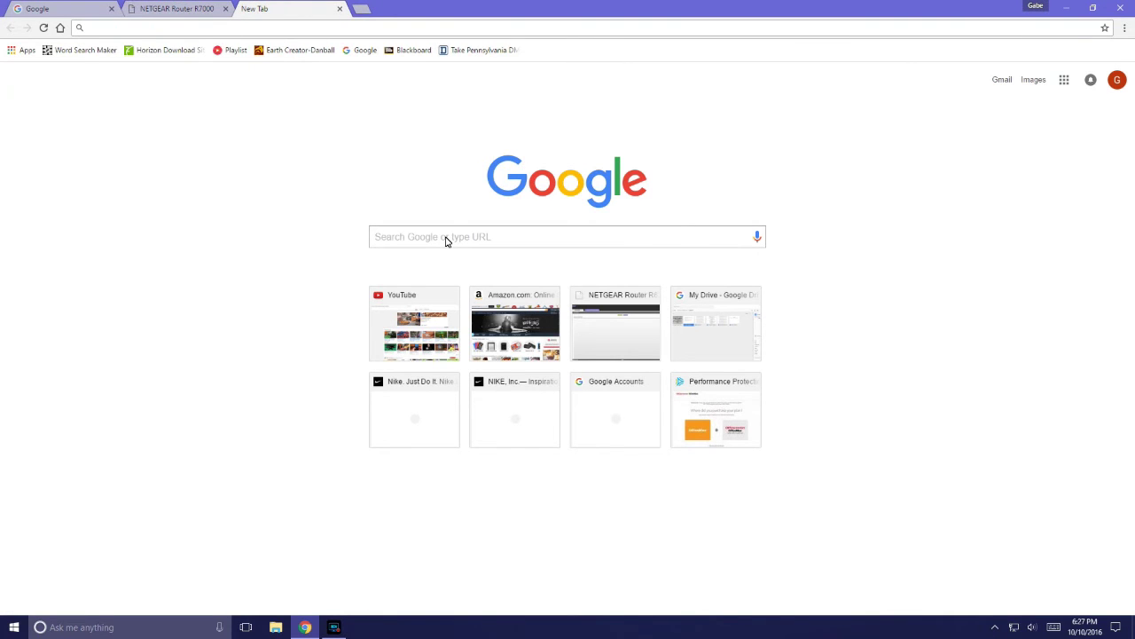
text(router login information)
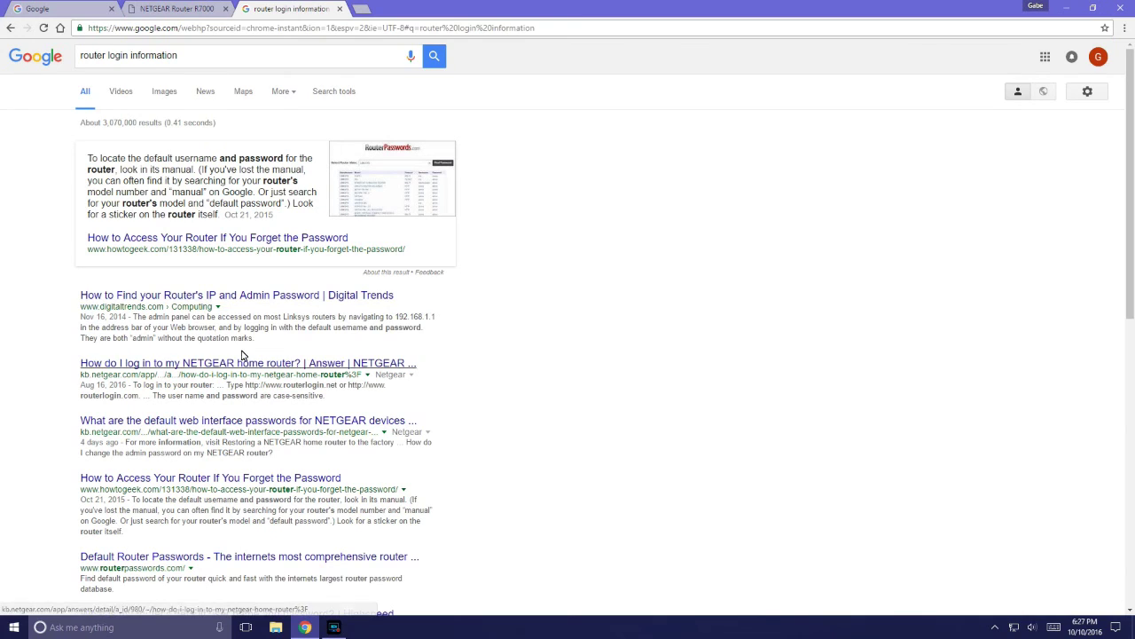
click(302, 422)
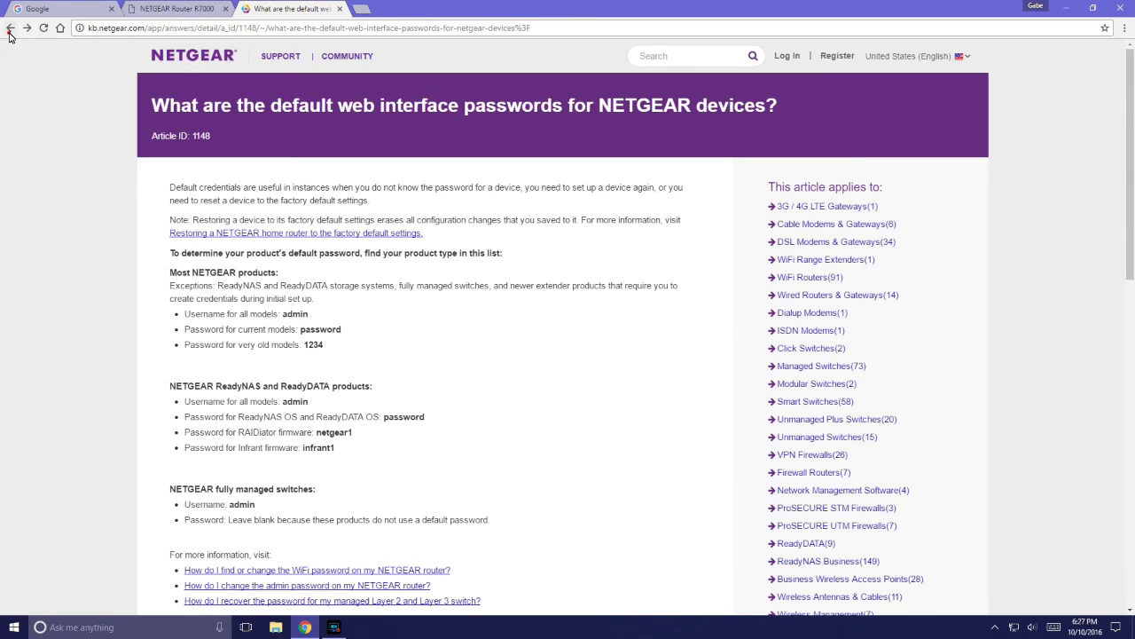
Step: Return to the search results and extend the query to "router login information for linksys"
click(10, 29)
click(193, 60)
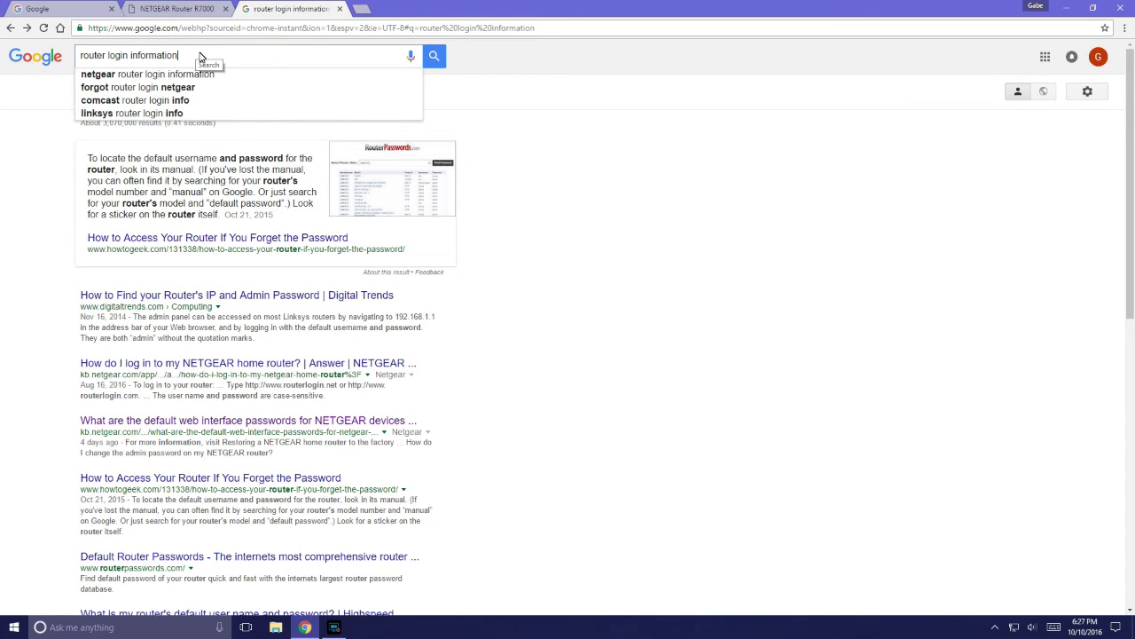
text(for)
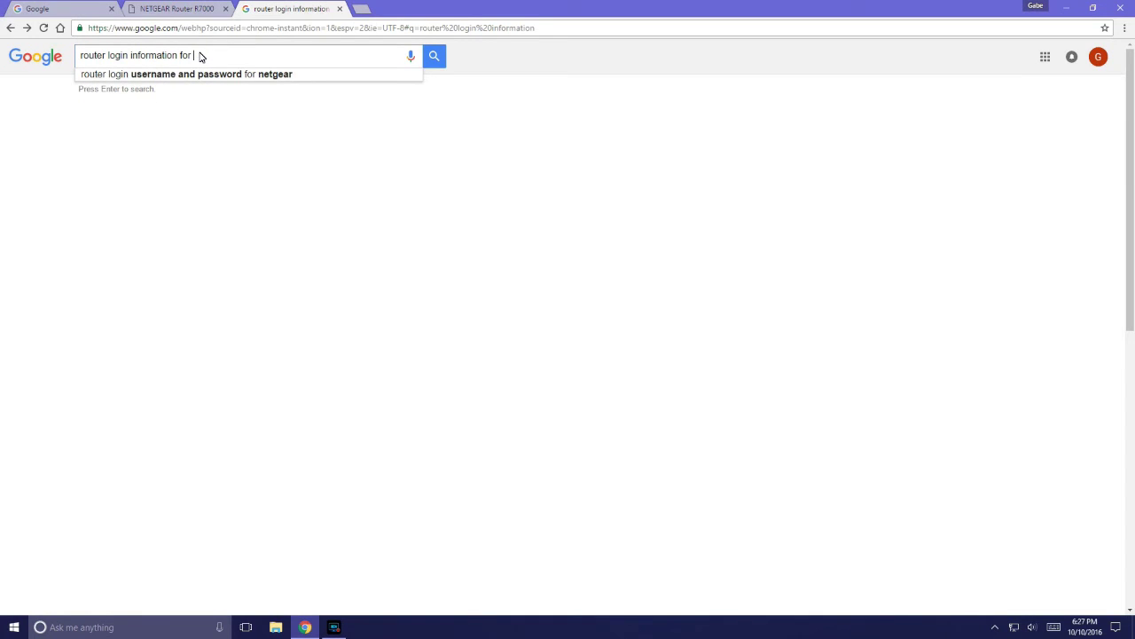
text(lin)
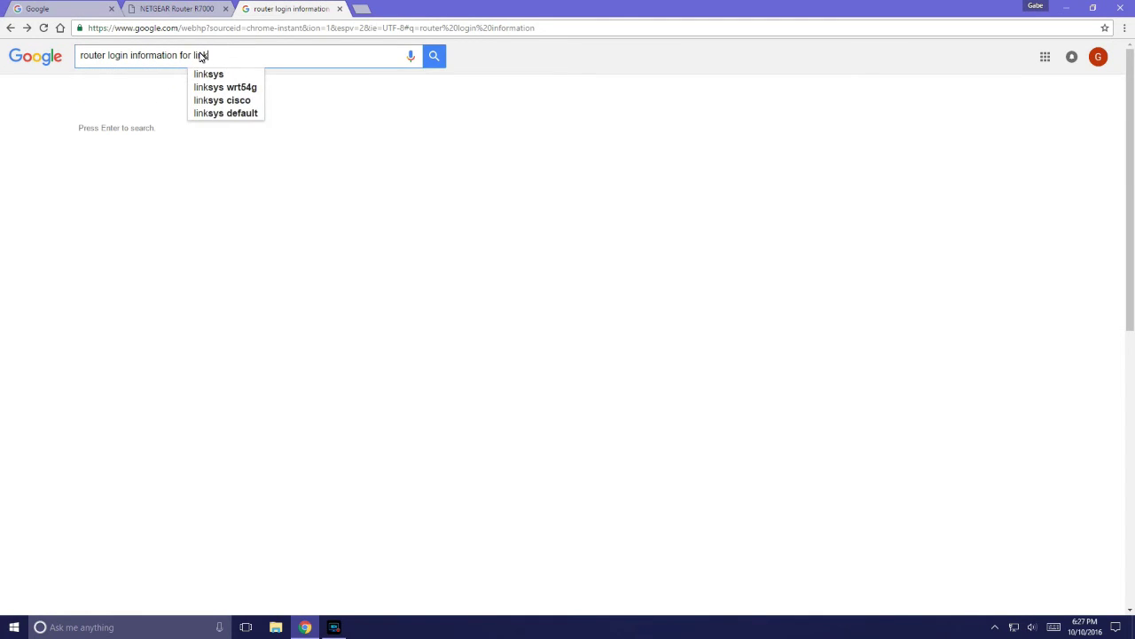
text(ksys)
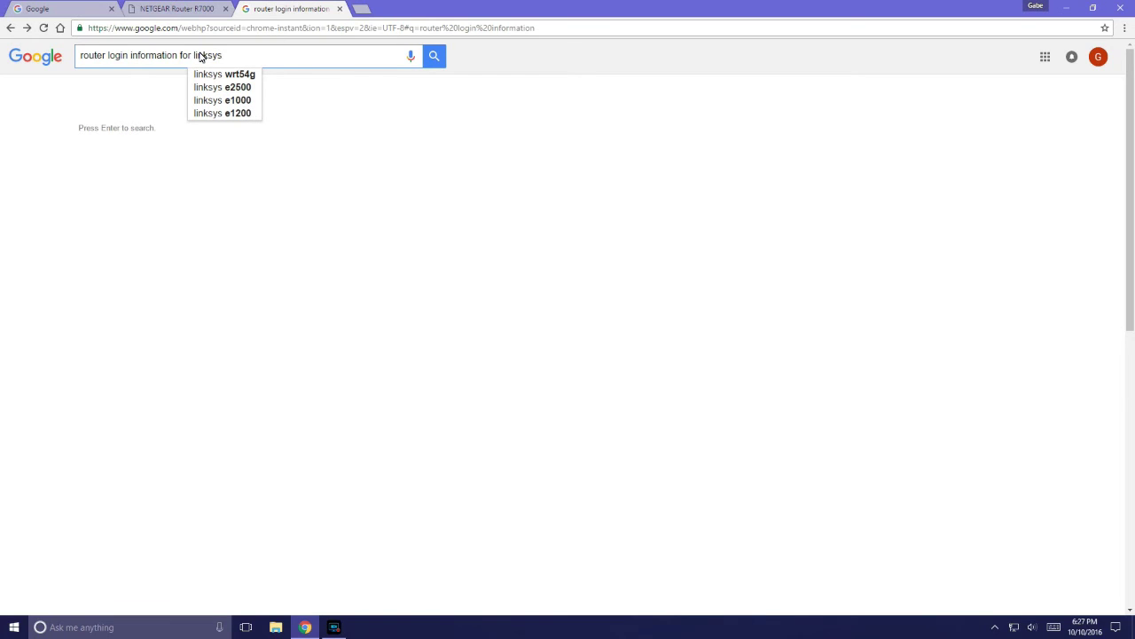
Step: Remove linksys from the query and close the search and Google tabs, keeping the router page open
key(BackSpace)
key(BackSpace)
key(BackSpace)
key(BackSpace)
key(BackSpace)
key(BackSpace)
key(BackSpace)
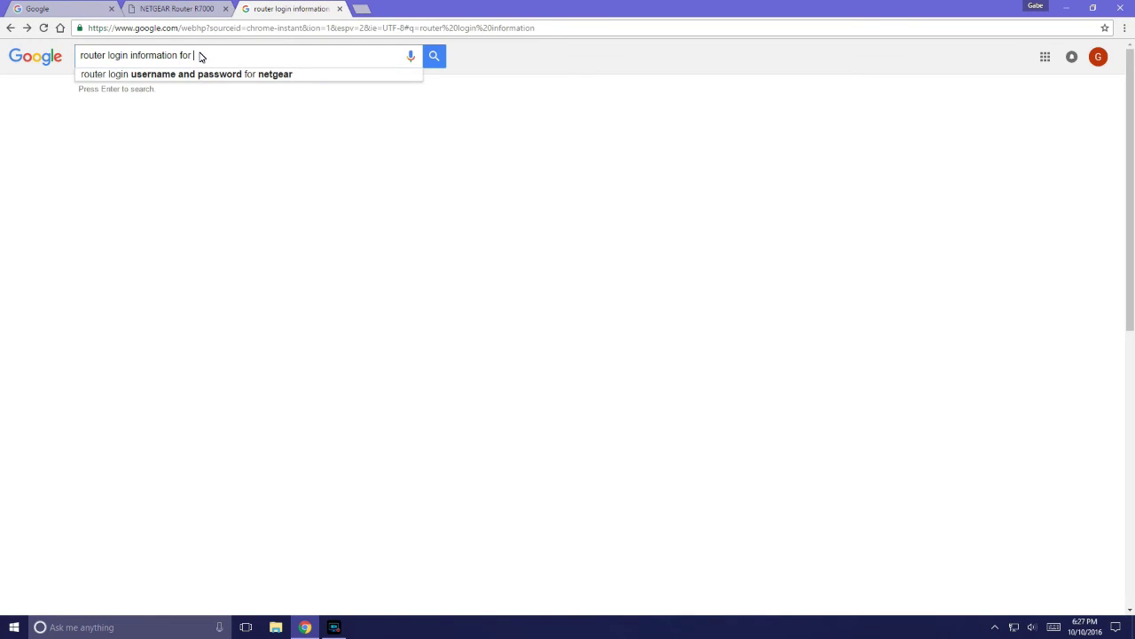
key(ctrl+shift+Left)
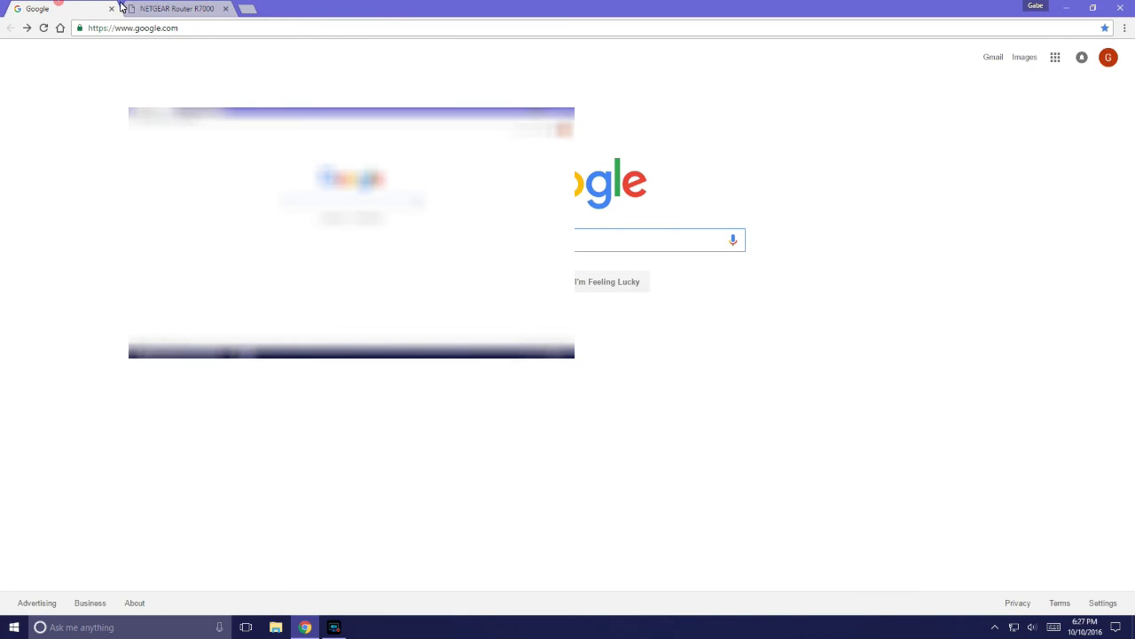
click(112, 9)
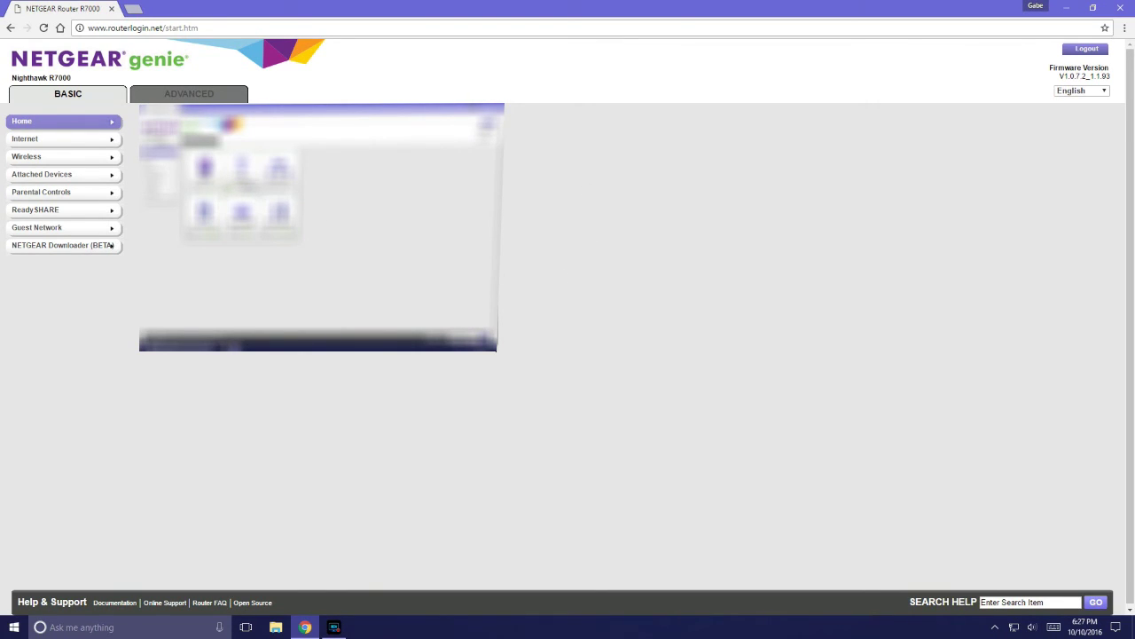
Step: Open the Port Forwarding / Port Triggering page in the router's advanced setup
click(158, 98)
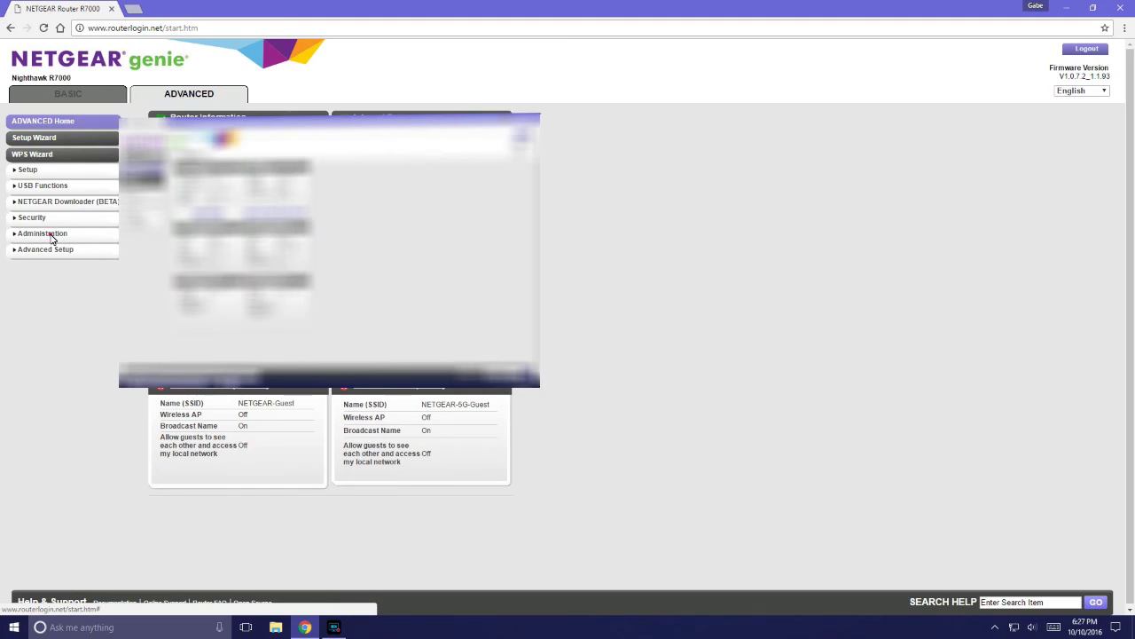
click(50, 235)
click(50, 235)
click(56, 252)
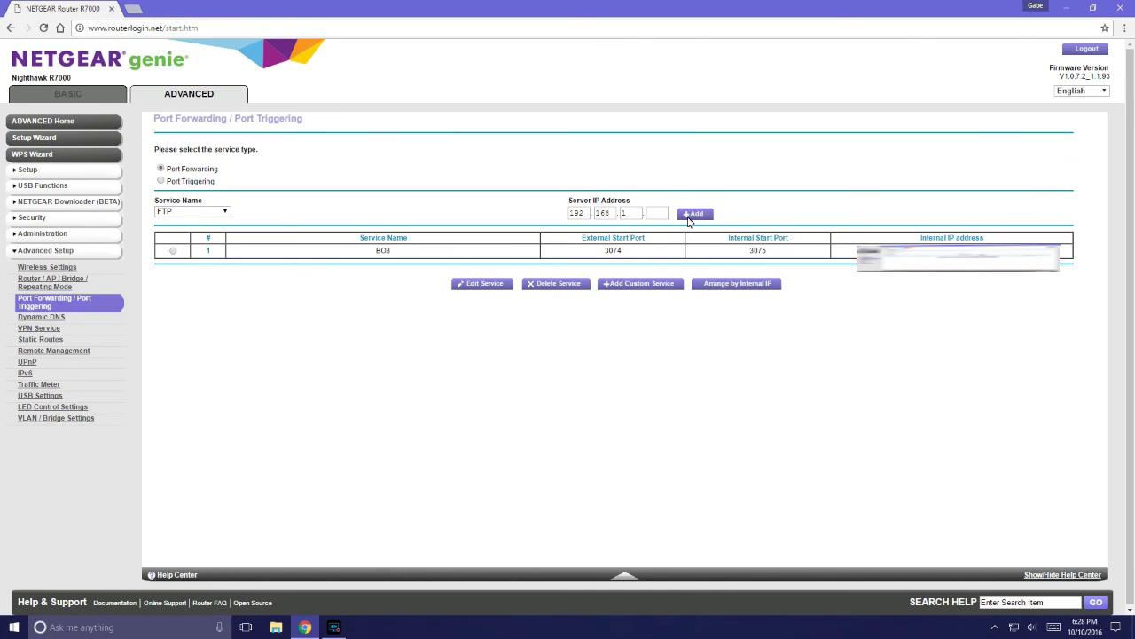
Step: Start a custom port forwarding service named BO3 with protocol TCP/UDP and external port 3074
click(642, 283)
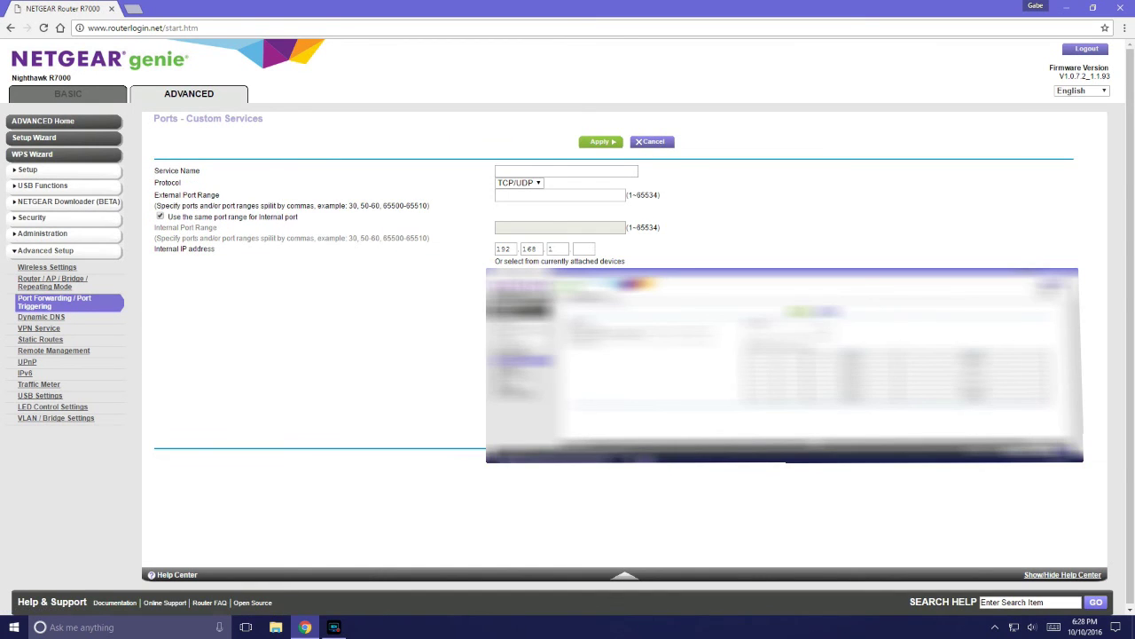
click(533, 172)
click(523, 183)
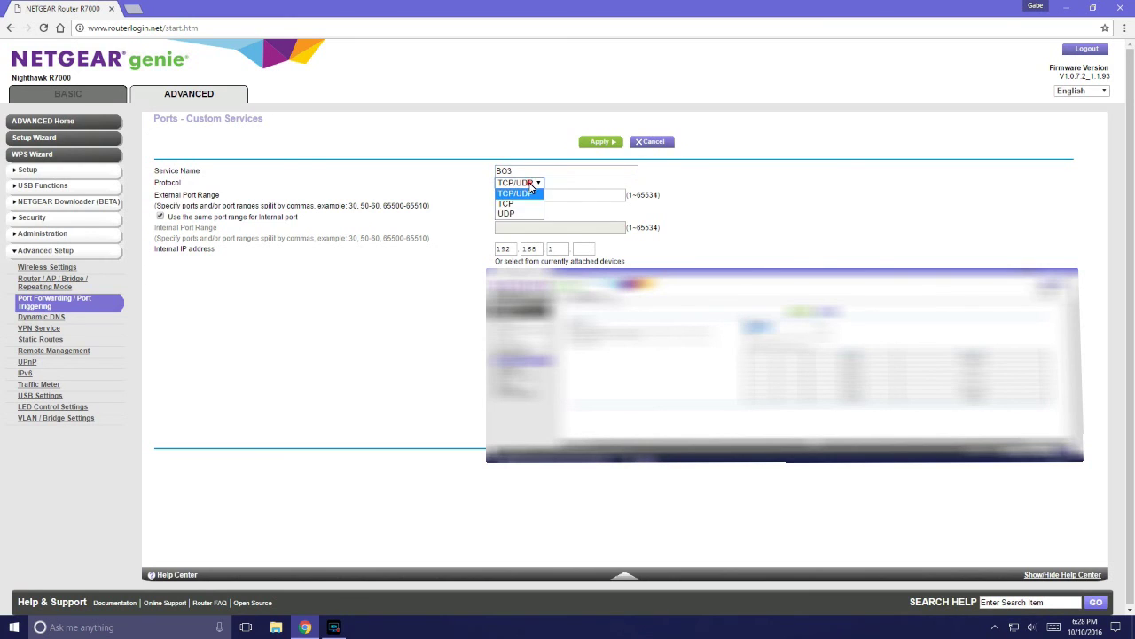
click(520, 195)
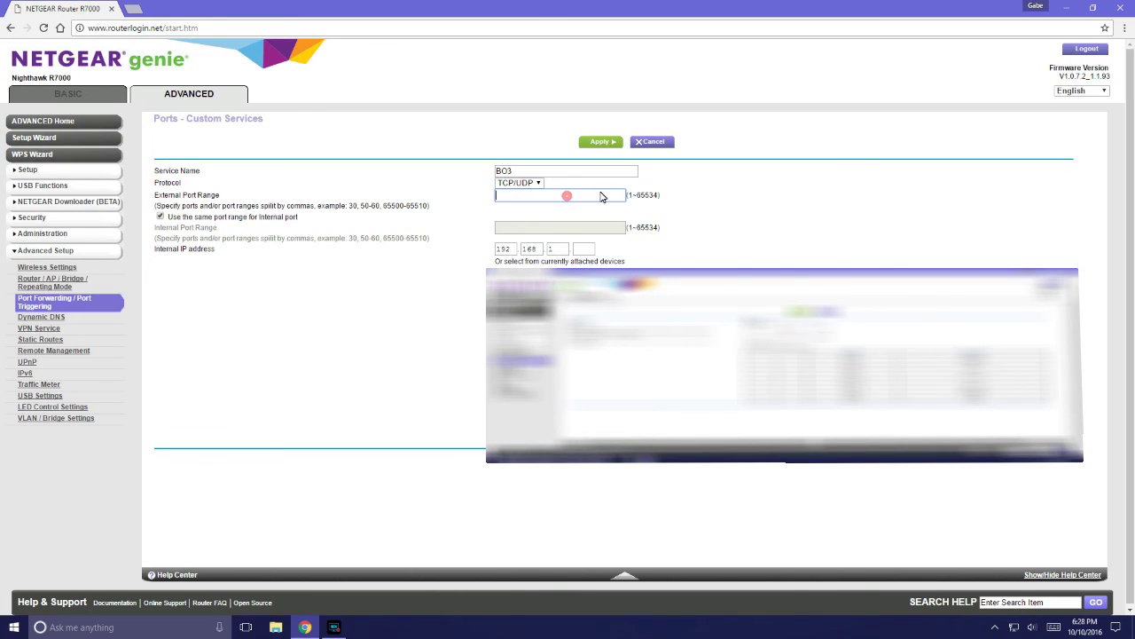
click(567, 196)
Step: Turn off using the same port range for the internal port and set the internal port range to 3075
drag(165, 218, 324, 218)
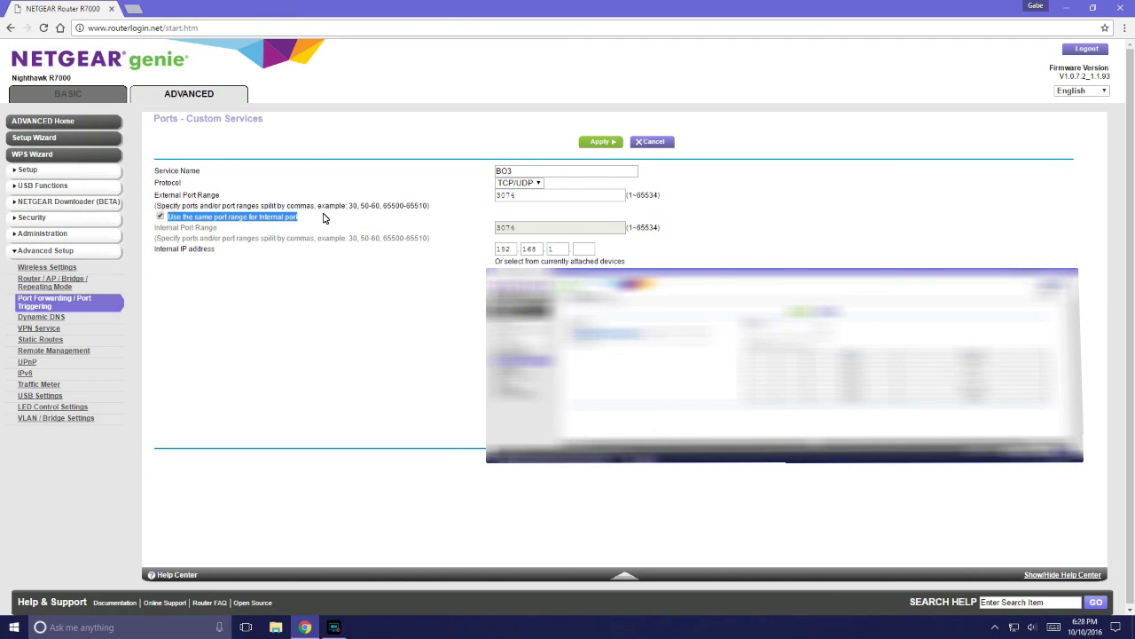
click(161, 217)
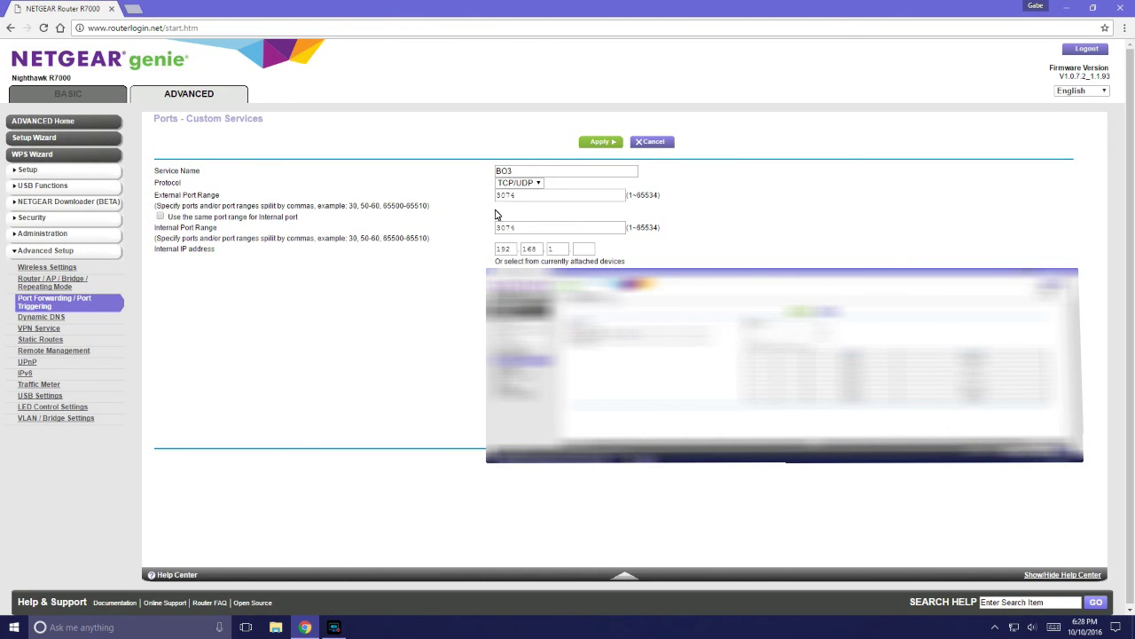
double_click(524, 228)
text(307)
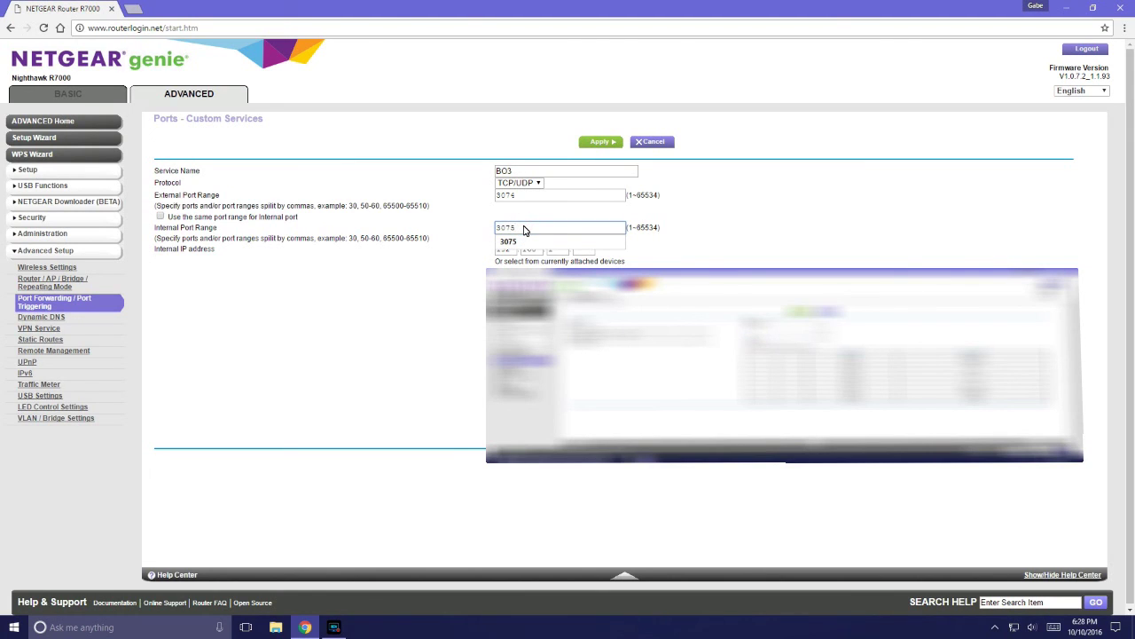
text(5)
click(513, 243)
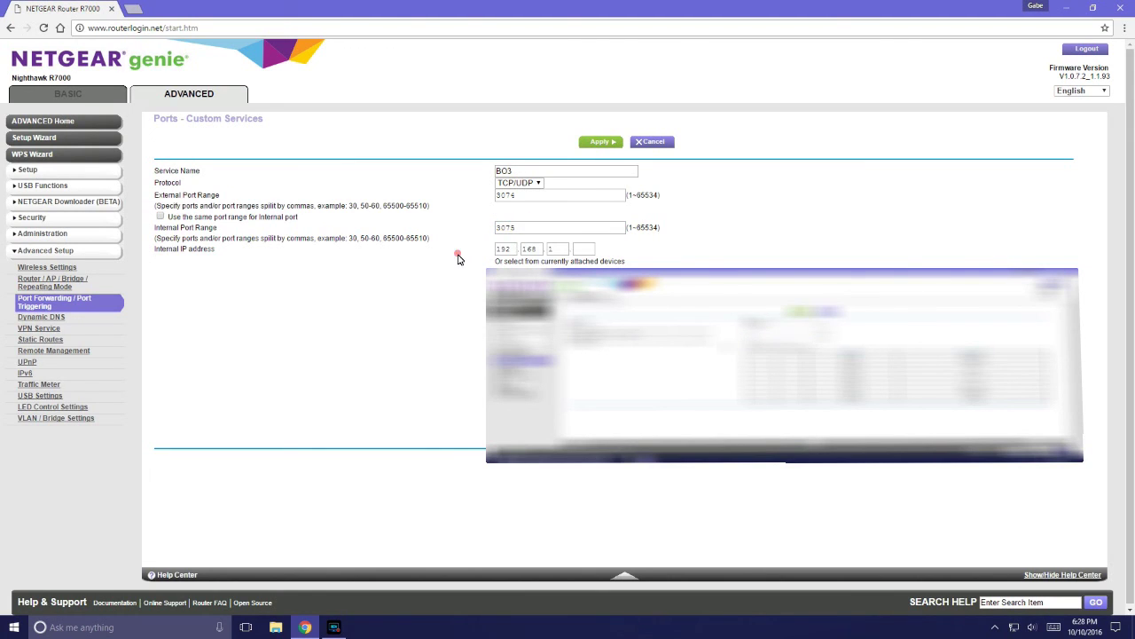
Step: Go to the last part of the internal IP address and apply the BO3 custom service
click(584, 249)
key(Tab)
click(735, 195)
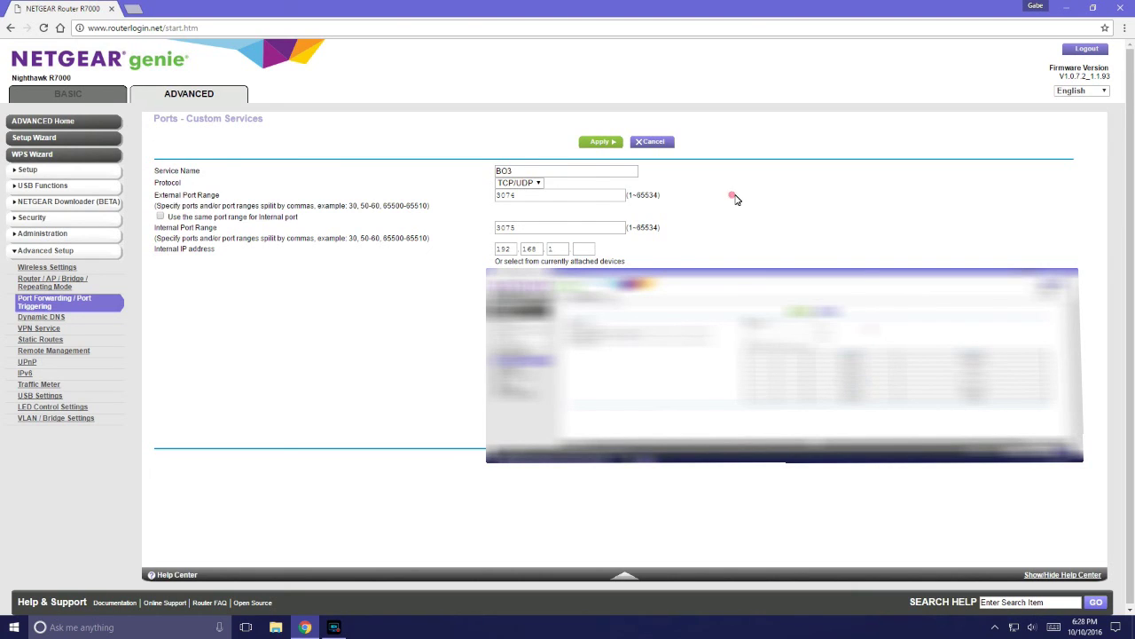
click(585, 251)
click(601, 143)
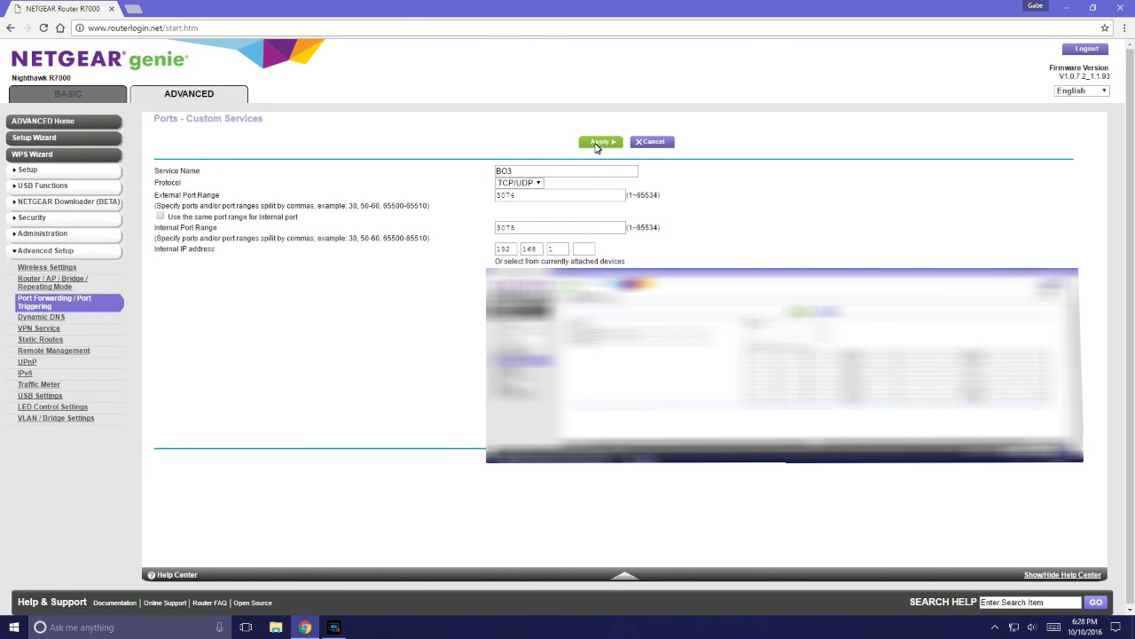